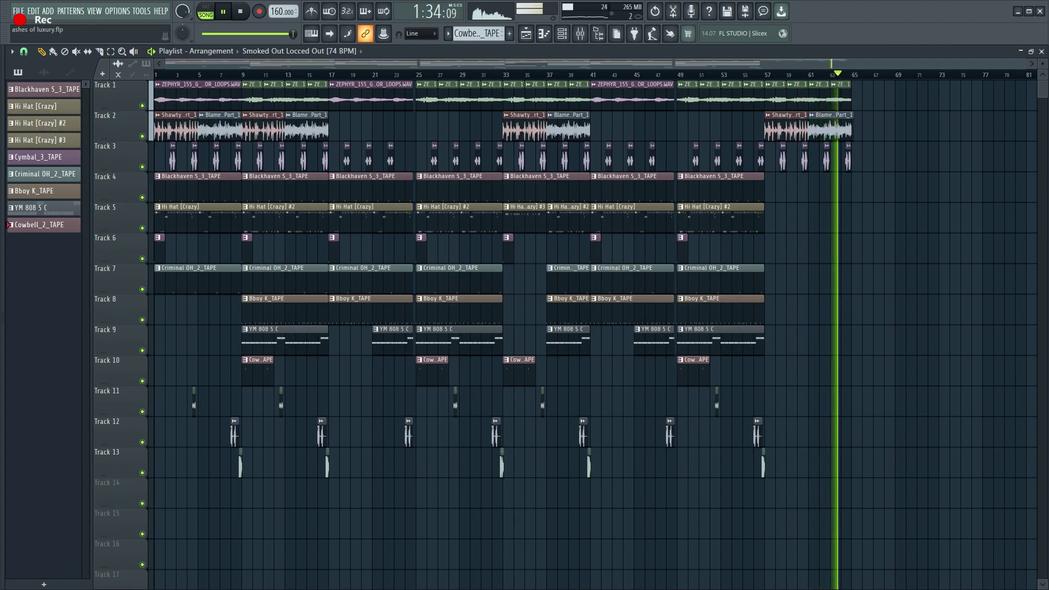
- Stop the song and play the Blackhaven S_3_TAPE pattern with its piano roll and the channel rack showing
key(space)
scroll(158, 394, up, 1)
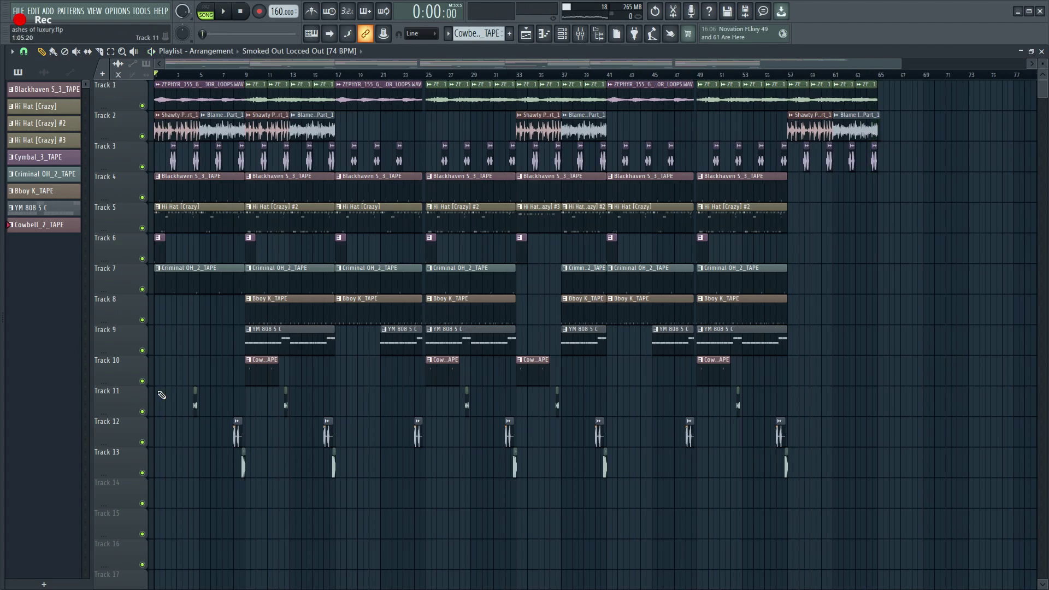
click(42, 91)
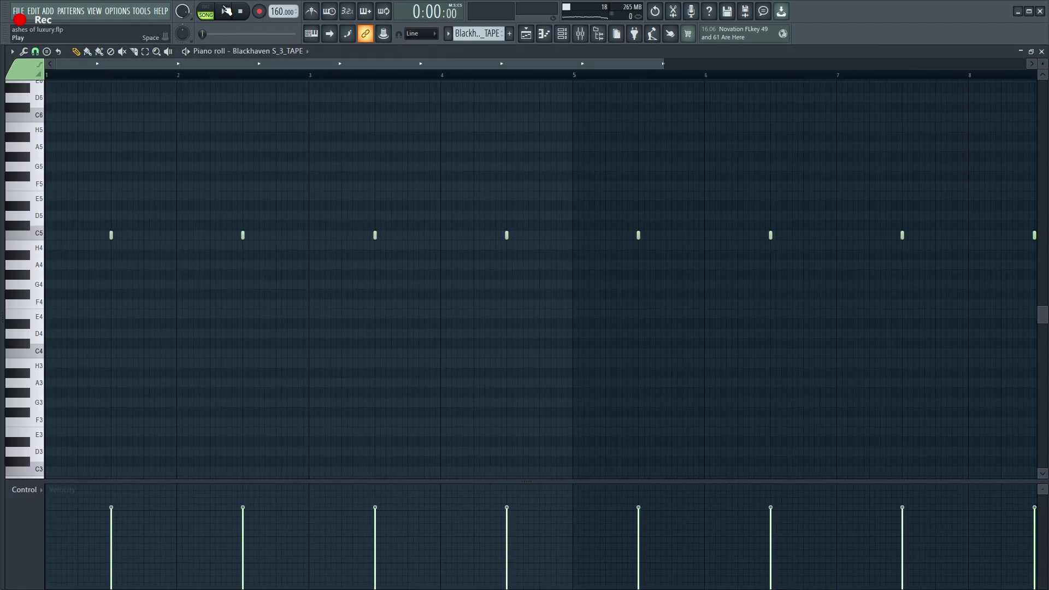
click(561, 34)
drag(399, 187, 387, 271)
key(space)
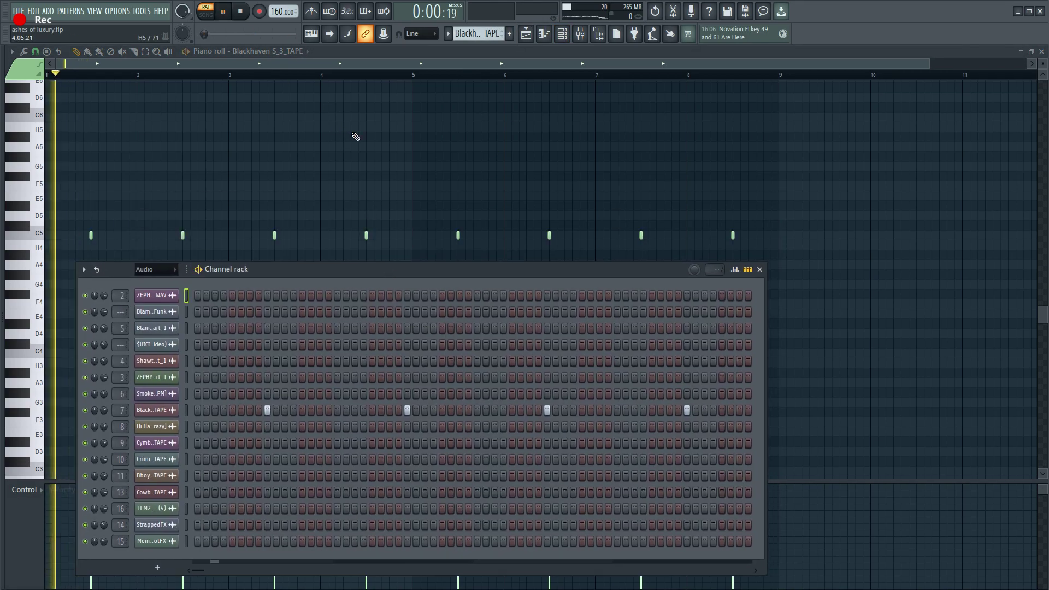
key(space)
- Play the Hi Hat [Crazy] pattern and examine its notes in the piano roll and channel rack
scroll(477, 33, down, 1)
key(space)
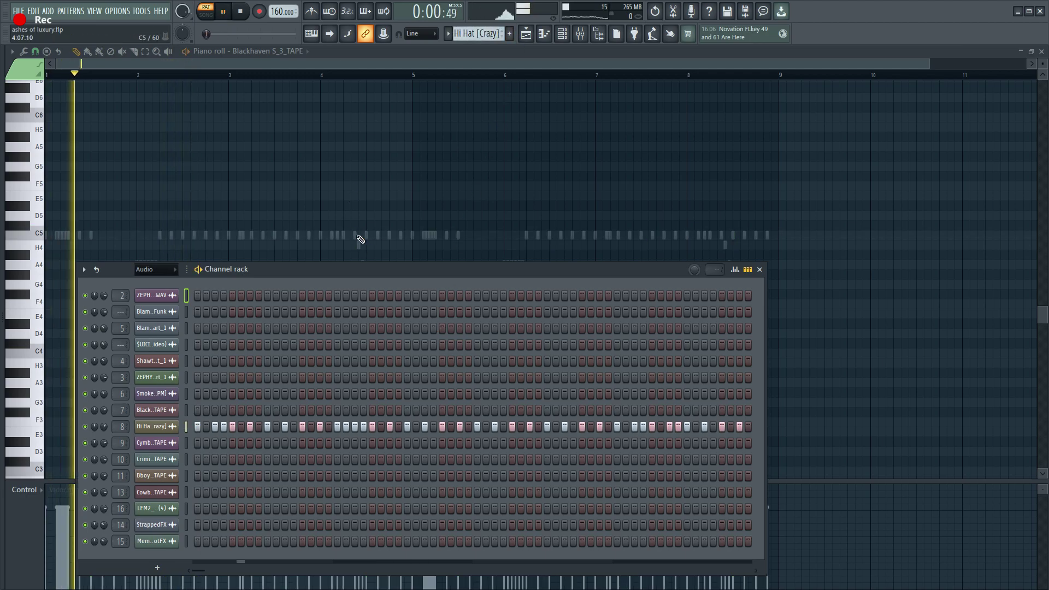
right_click(355, 235)
right_click(356, 235)
scroll(358, 219, down, 1)
scroll(339, 240, down, 1)
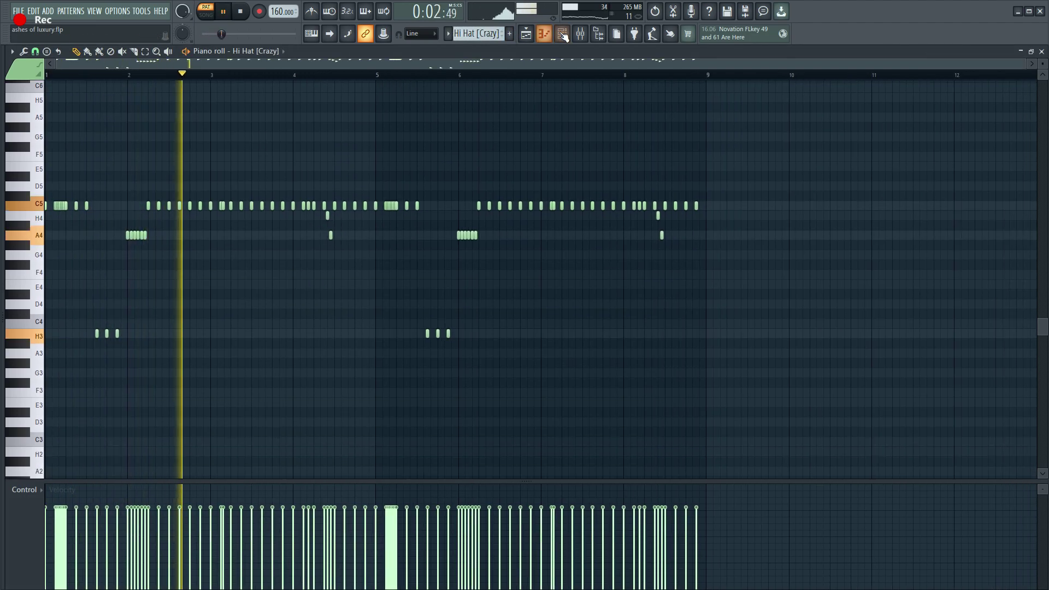
key(F6)
scroll(393, 221, down, 2)
scroll(393, 220, down, 2)
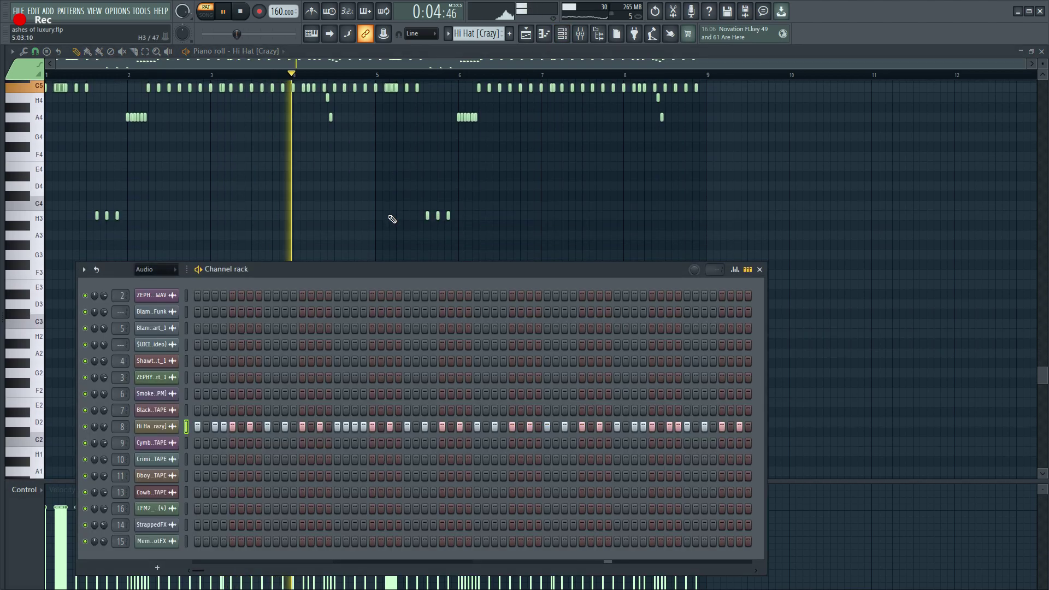
scroll(349, 206, up, 1)
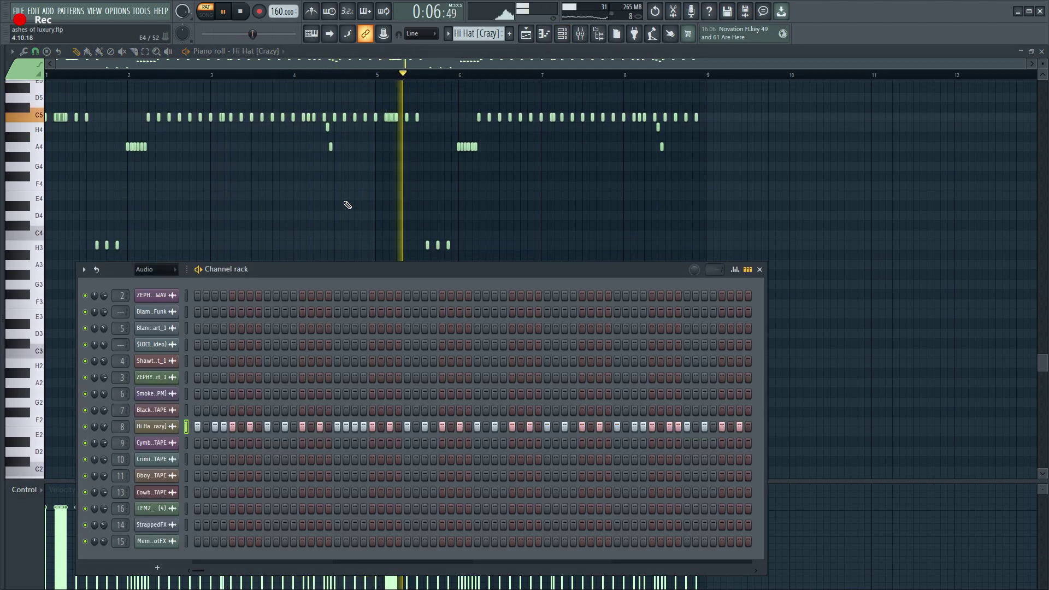
- Play the Hi Hat [Crazy] #2 pattern and examine its notes with the channel rack showing
scroll(473, 34, down, 1)
key(space)
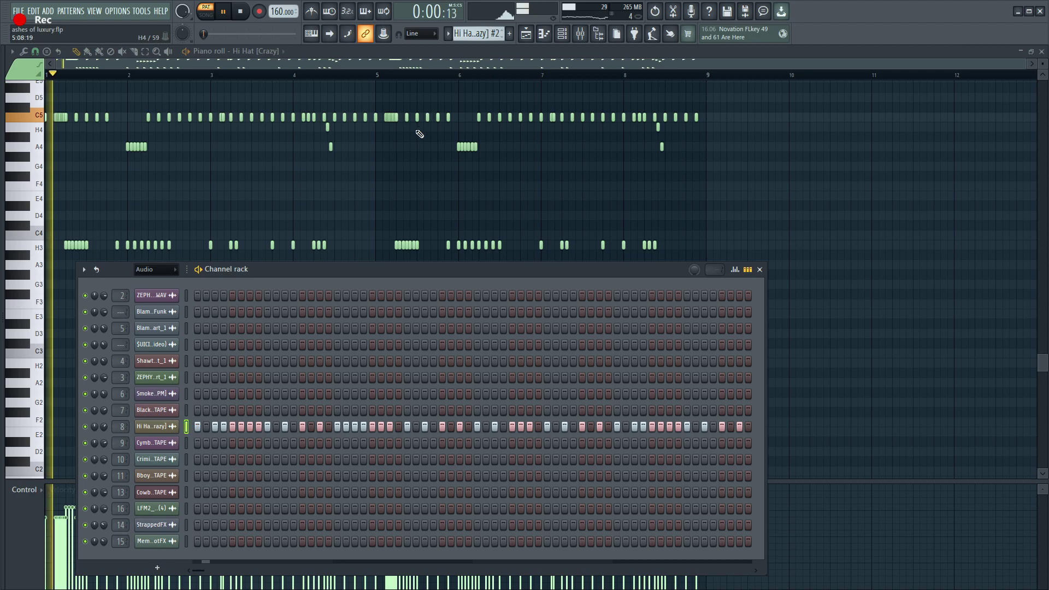
click(563, 34)
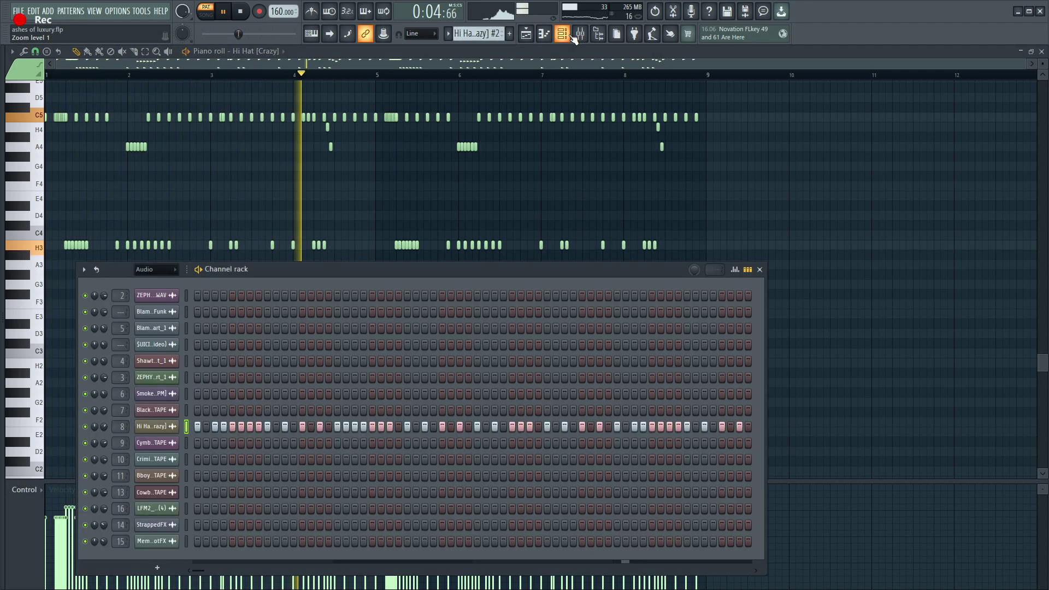
click(563, 34)
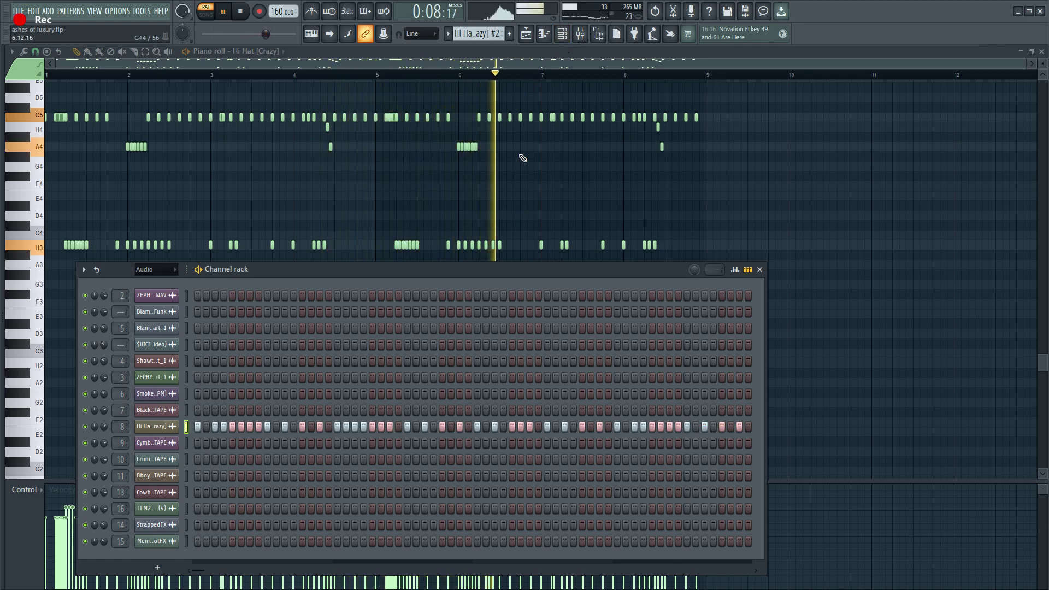
- Play the Hi Hat [Crazy] #3 pattern and examine its notes
scroll(479, 34, down, 1)
key(space)
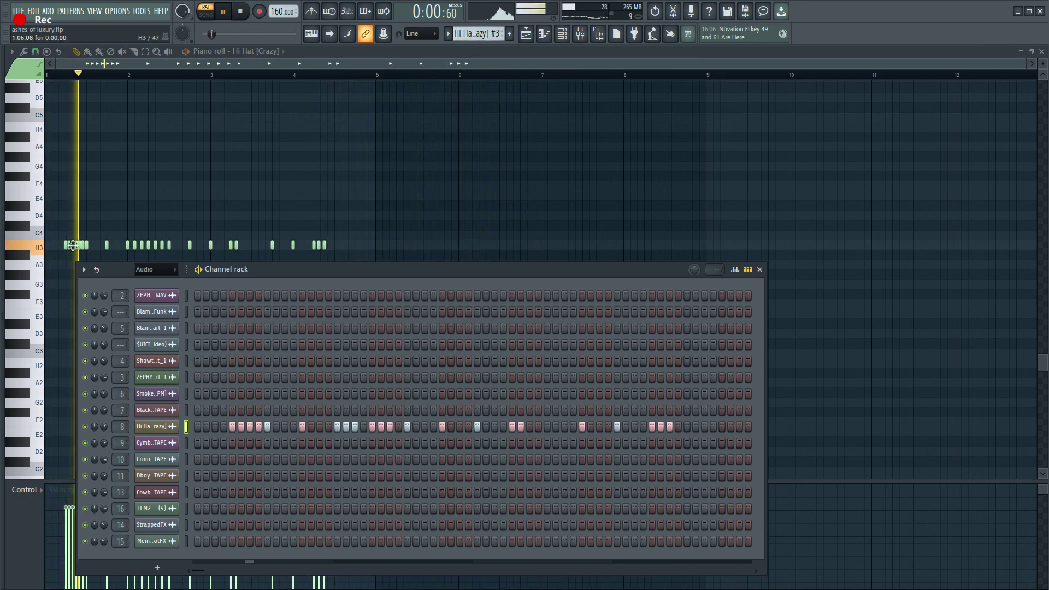
scroll(57, 252, up, 2)
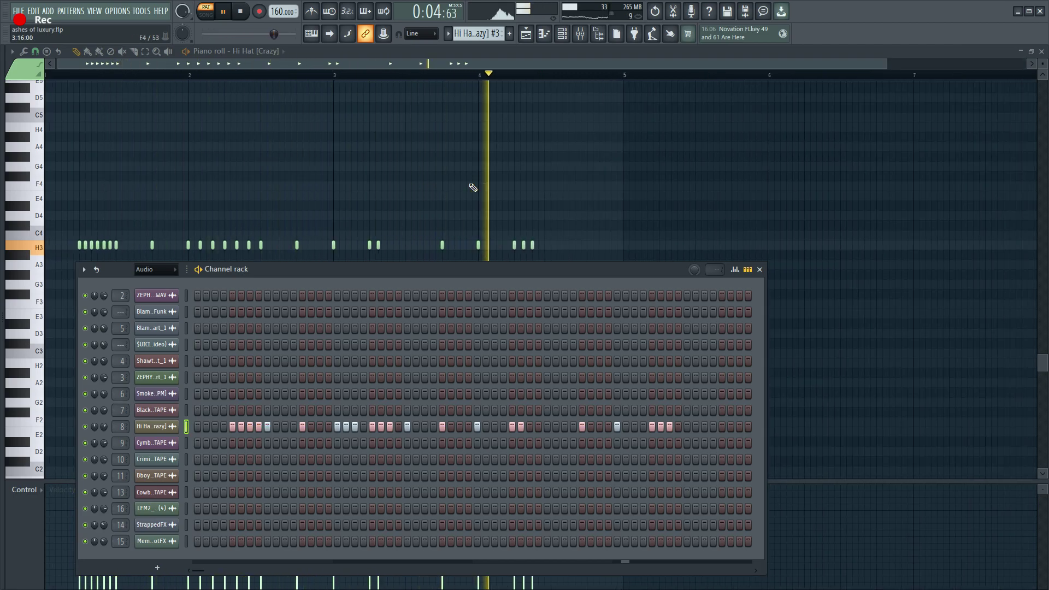
scroll(477, 36, down, 1)
scroll(440, 184, up, 1)
- Play the Cymbal_3_TAPE pattern and show its notes in the piano roll
scroll(439, 186, up, 5)
scroll(437, 184, up, 2)
key(space)
right_click(47, 264)
key(space)
- Play the Criminal OH_2_TAPE pattern with the channel rack moved clear of its C5 notes
scroll(490, 34, down, 1)
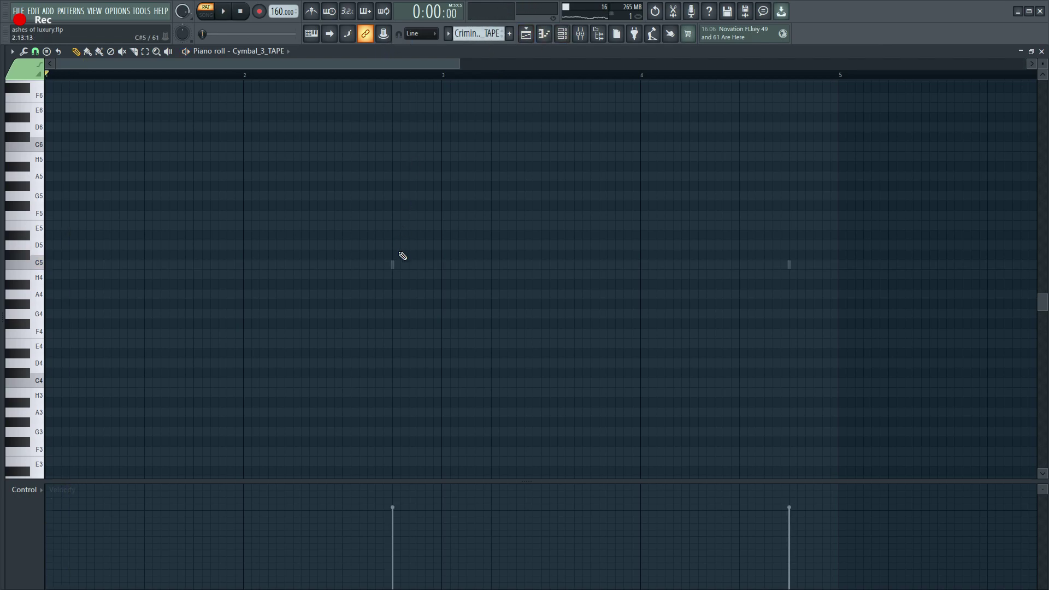
scroll(402, 276, down, 3)
key(space)
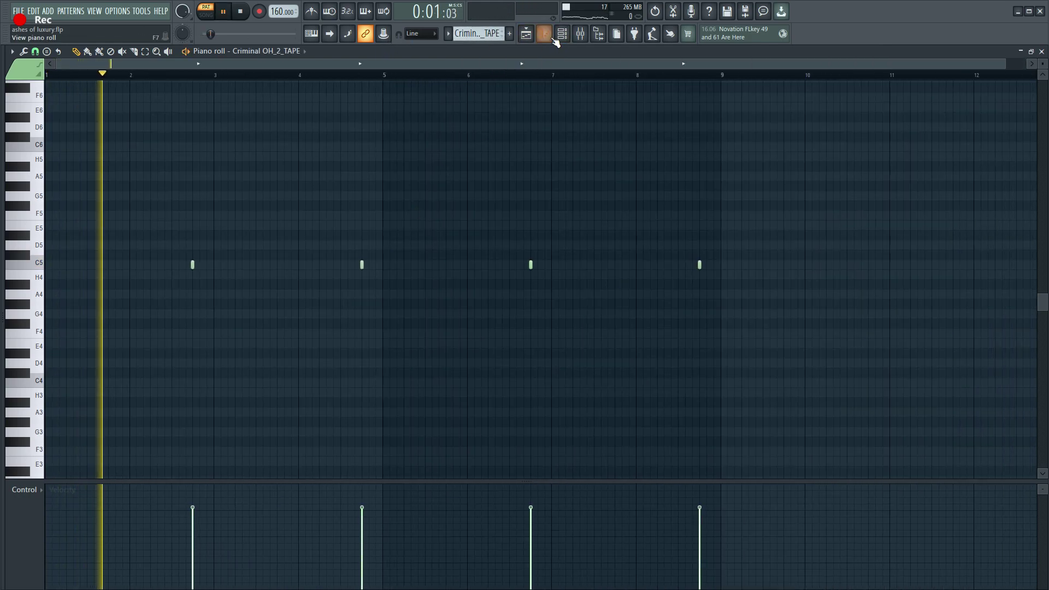
click(559, 42)
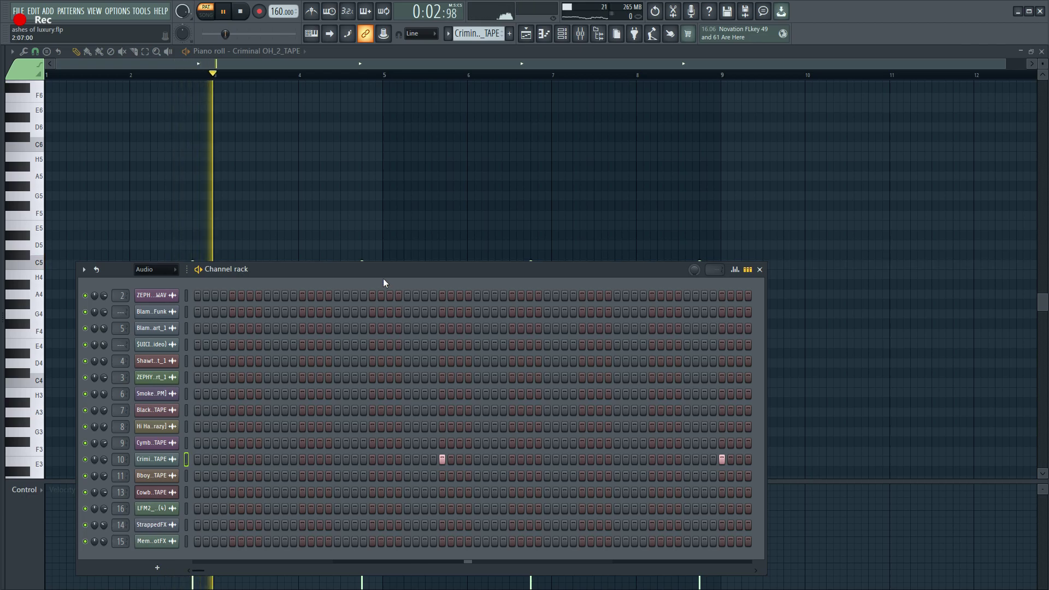
drag(382, 271, 379, 285)
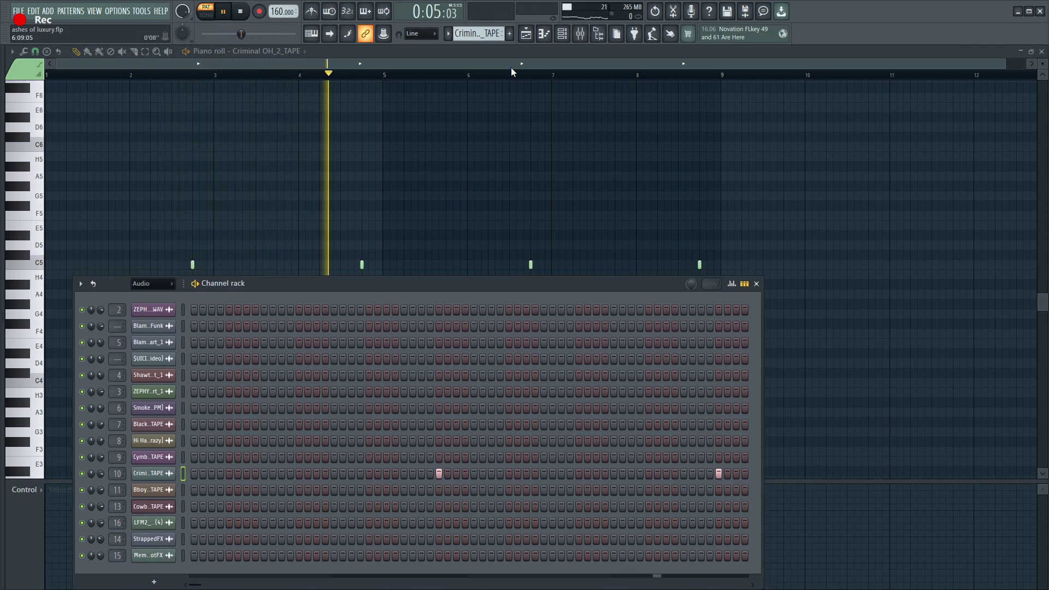
key(space)
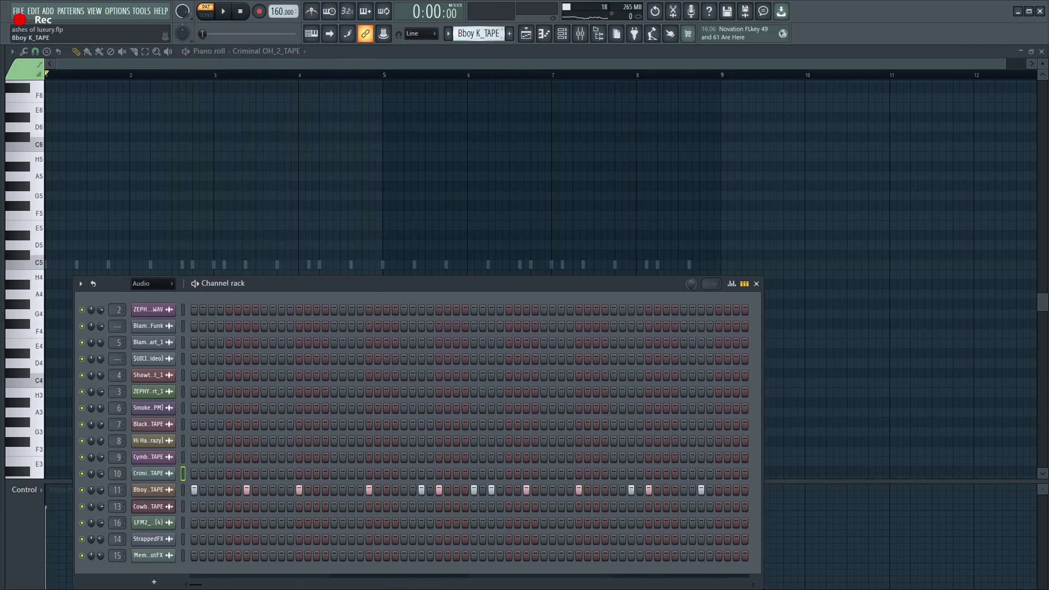
- Play the Bboy K_TAPE pattern and examine its notes with and without the channel rack
key(space)
key(F6)
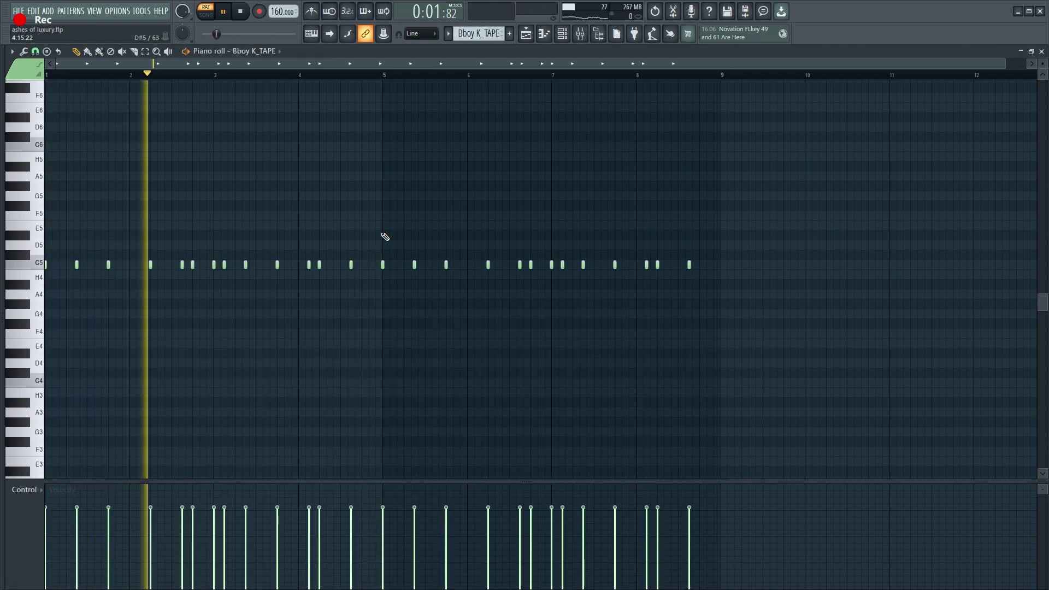
key(F6)
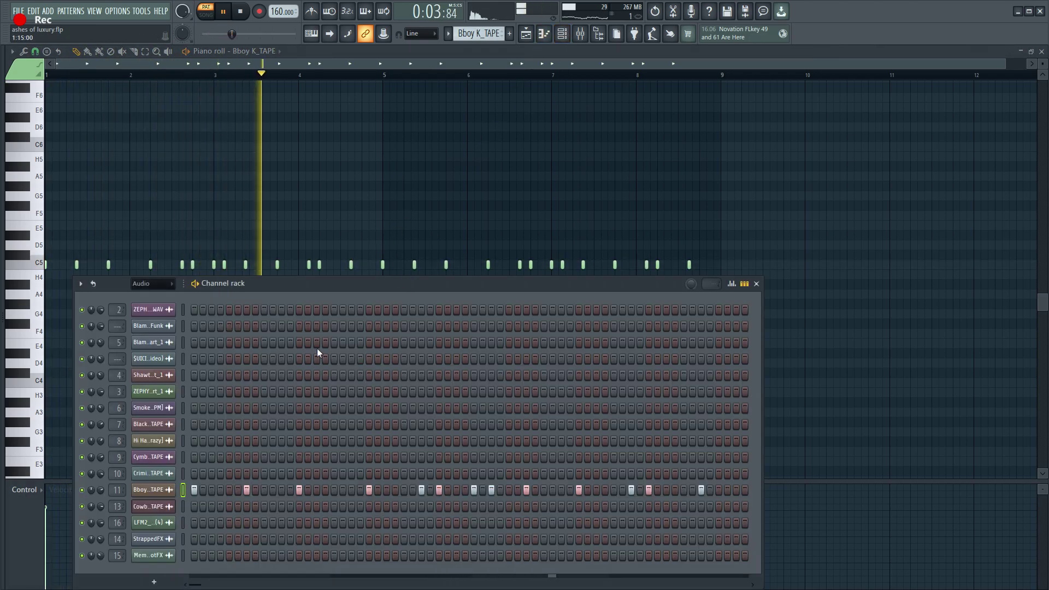
key(space)
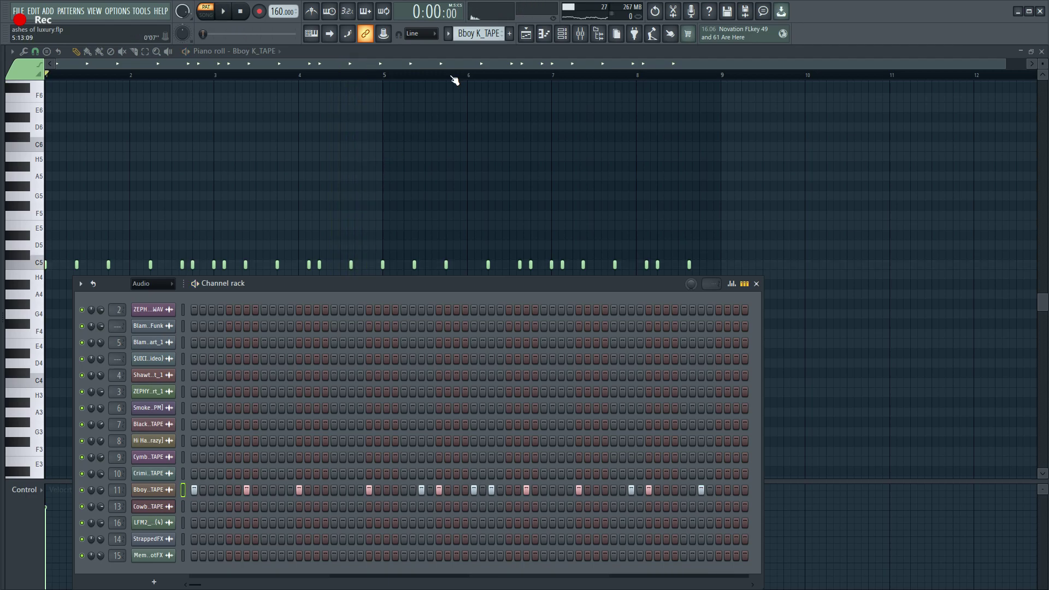
- Play the YM 808 5 C pattern and examine its bass notes in the piano roll and channel rack
scroll(478, 34, down, 1)
scroll(356, 227, down, 2)
key(space)
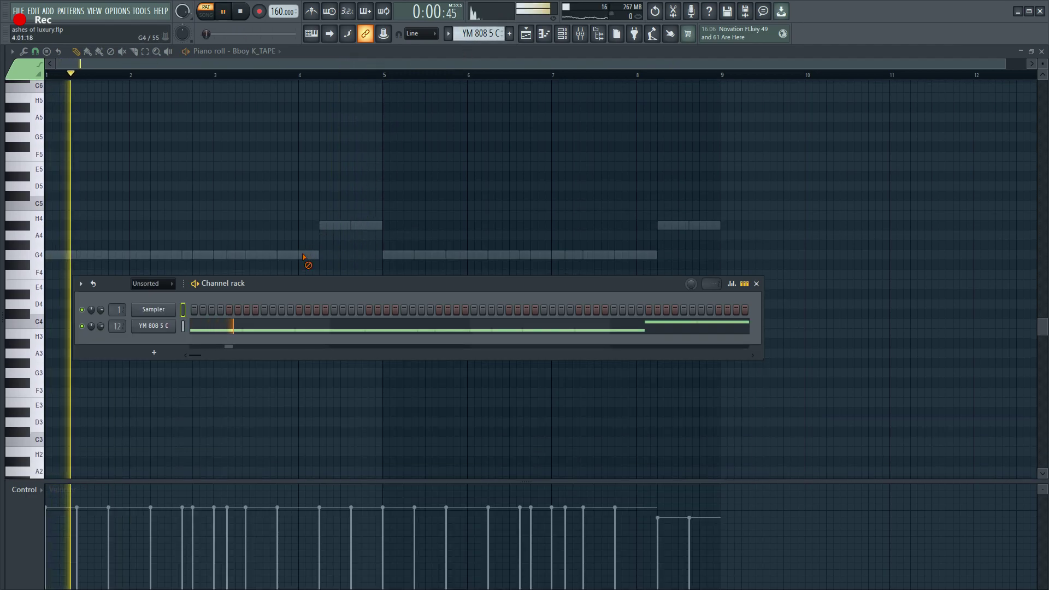
right_click(303, 255)
right_click(304, 254)
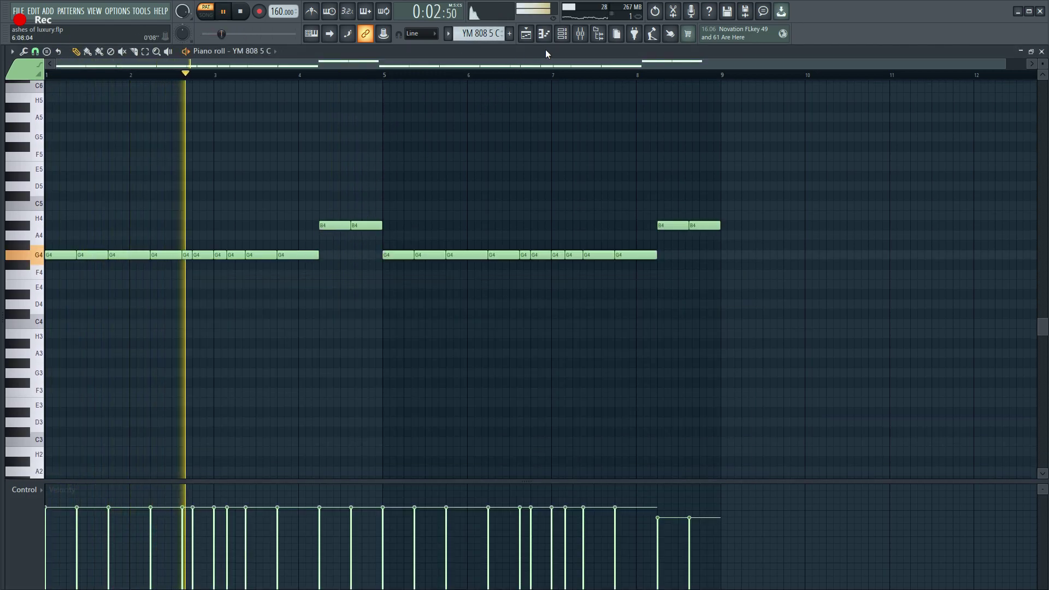
click(562, 35)
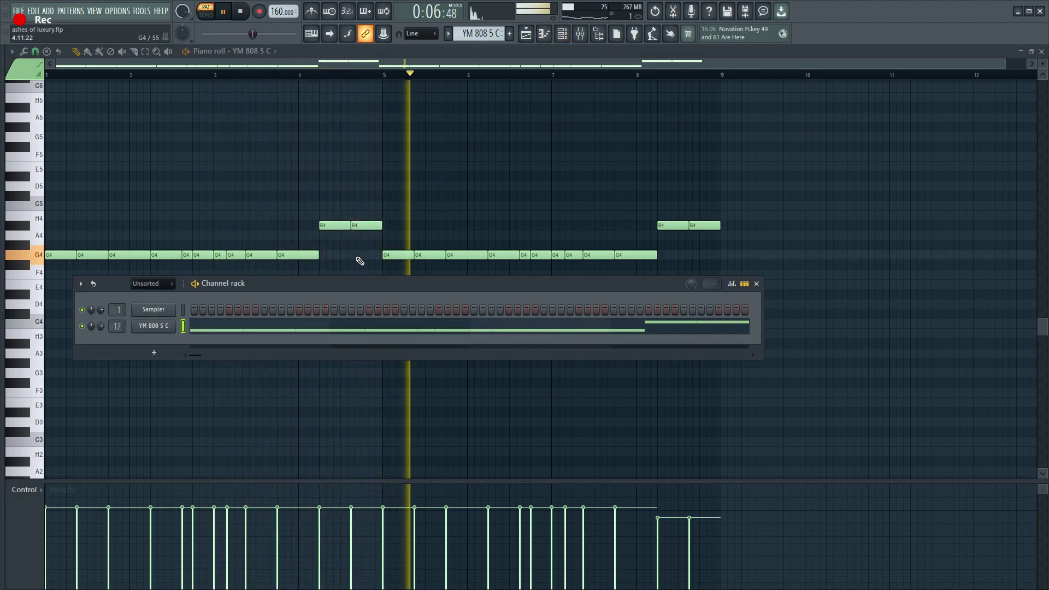
key(space)
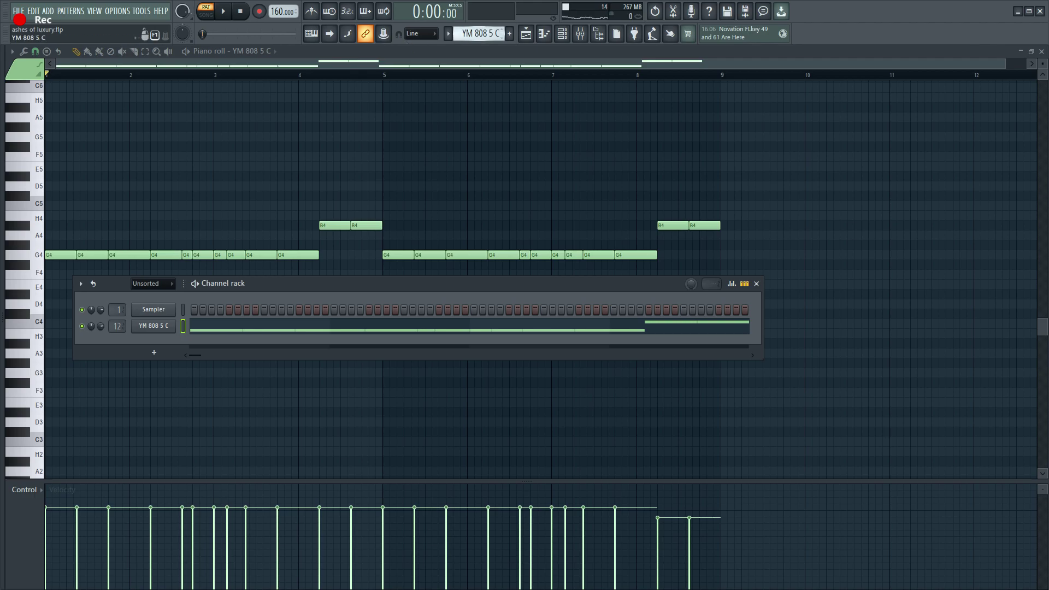
- Play the Cowbell_2_TAPE pattern and examine its notes in the piano roll and channel rack
drag(475, 34, 476, 21)
right_click(245, 226)
right_click(246, 225)
click(562, 34)
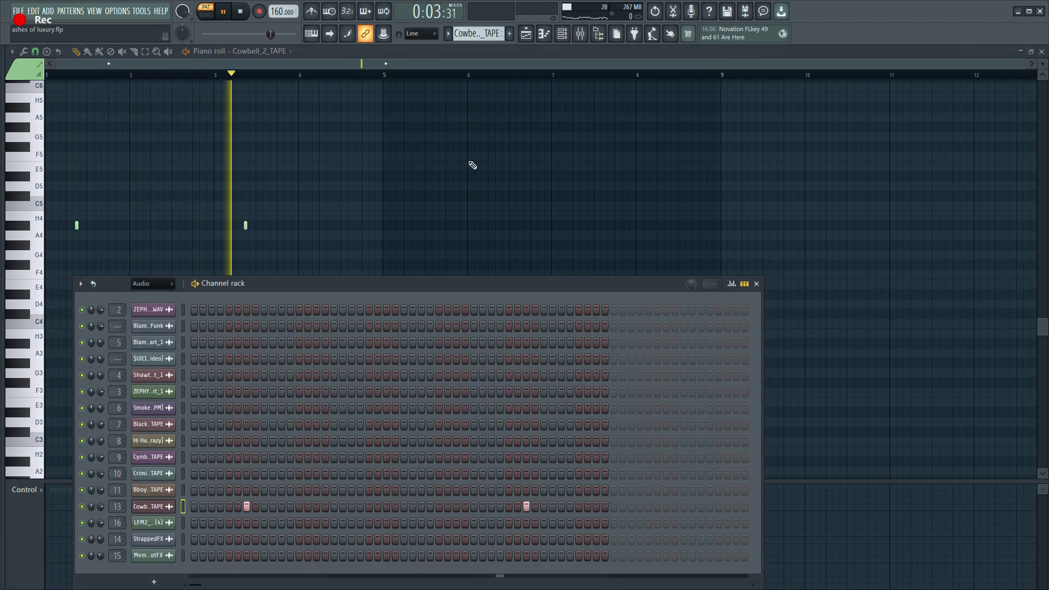
key(space)
- Close the channel rack and bring back the playlist arrangement
mouse_move(478, 33)
mouse_down()
mouse_move(479, 22)
mouse_move(478, 33)
mouse_up()
key(F6)
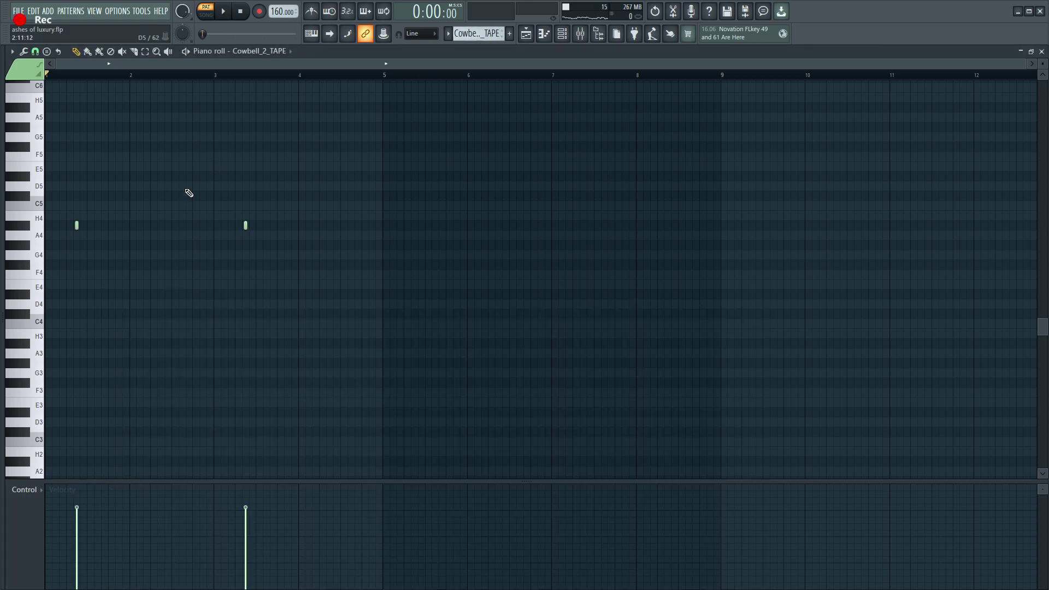
key(F5)
- Examine the sample settings of the first ZEPHYR_155_G_MAJ_BAREDEX_MAJOR_LOOPS.WAV clip on Track 1, including time stretching
key(Page_Up)
key(Page_Up)
key(Page_Up)
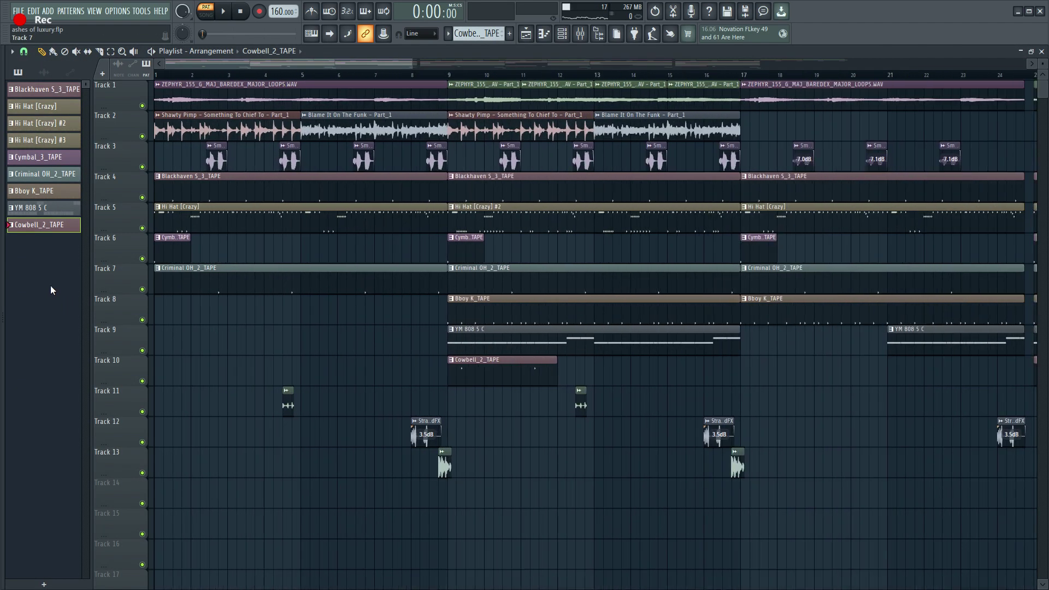
double_click(202, 90)
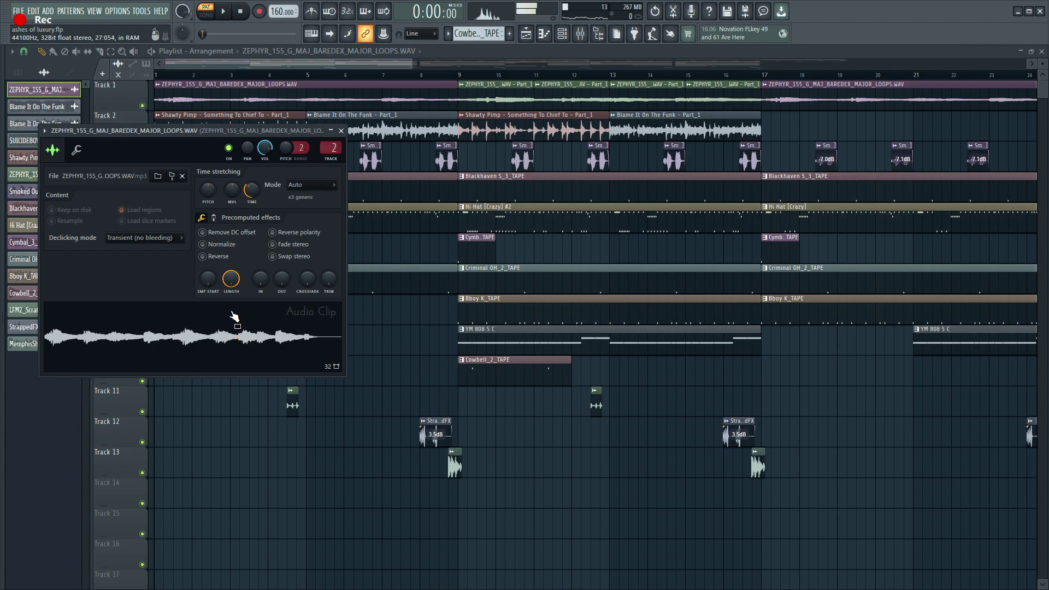
drag(194, 130, 336, 270)
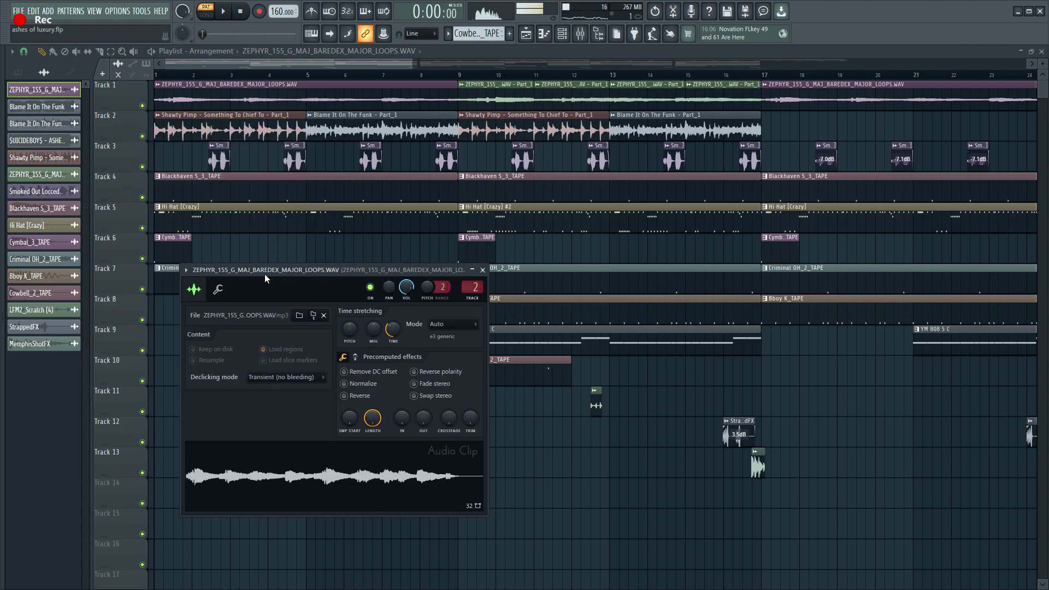
click(482, 271)
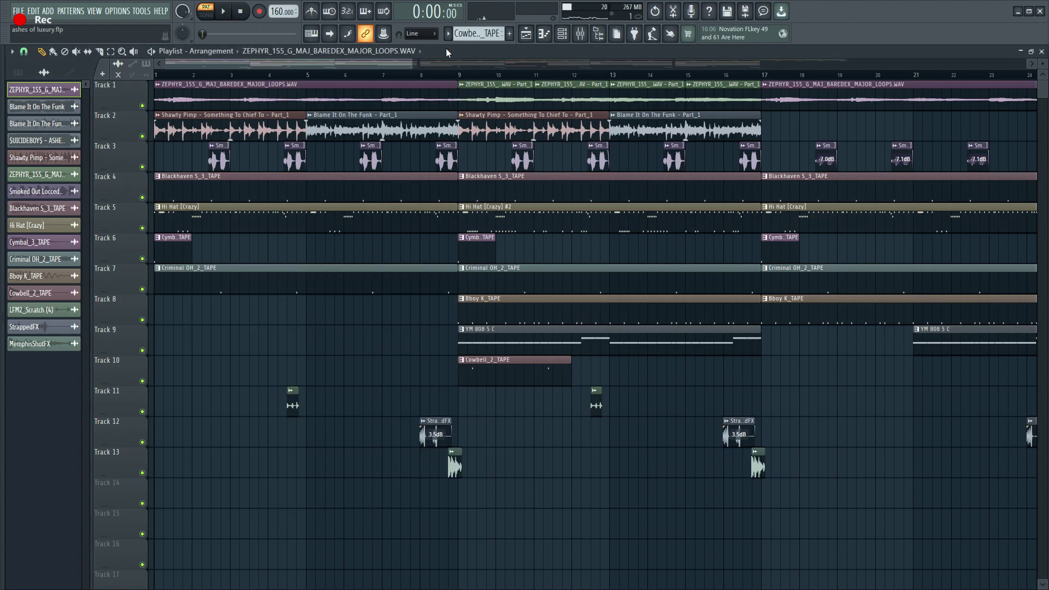
- Select bars 9 to 17 across the arrangement and solo Track 1
drag(462, 74, 761, 70)
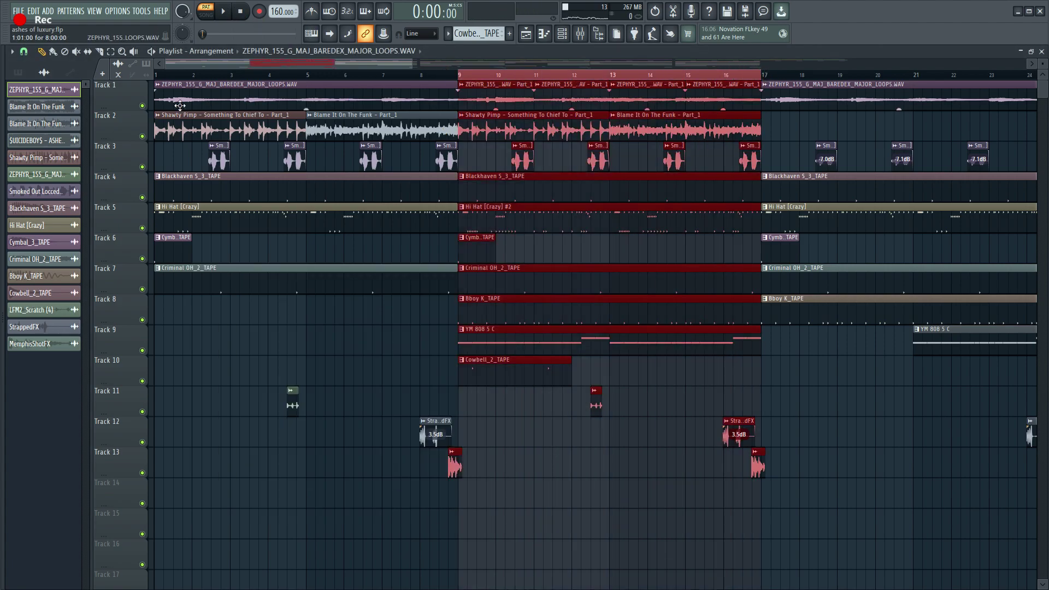
right_click(143, 105)
scroll(460, 75, right, 1)
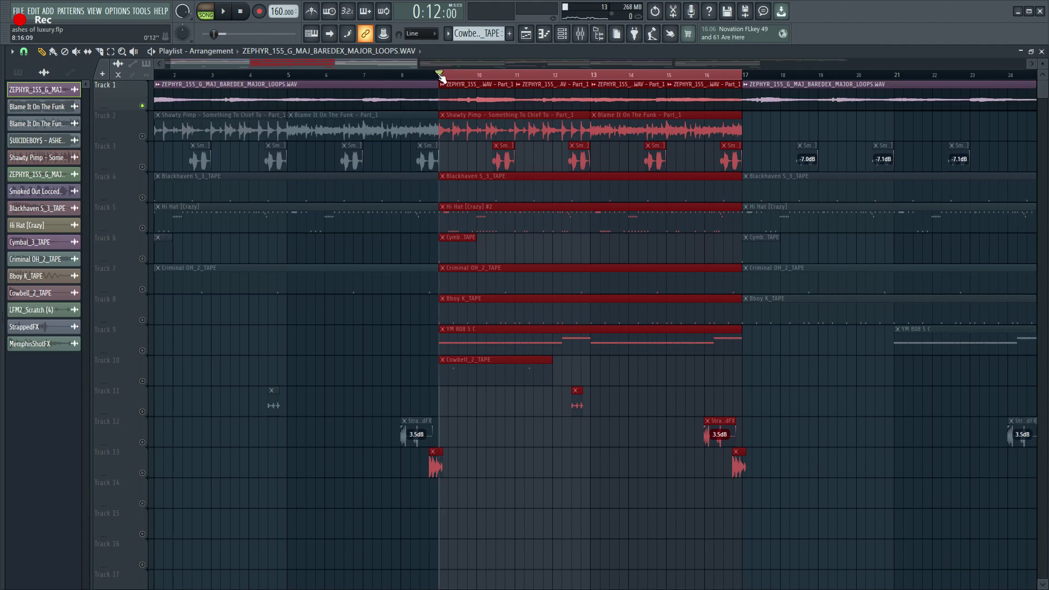
- Play the soloed selection and examine the sample settings of the ZEPHYR Part_1 clip at bar 9
key(space)
scroll(475, 101, up, 2)
double_click(439, 90)
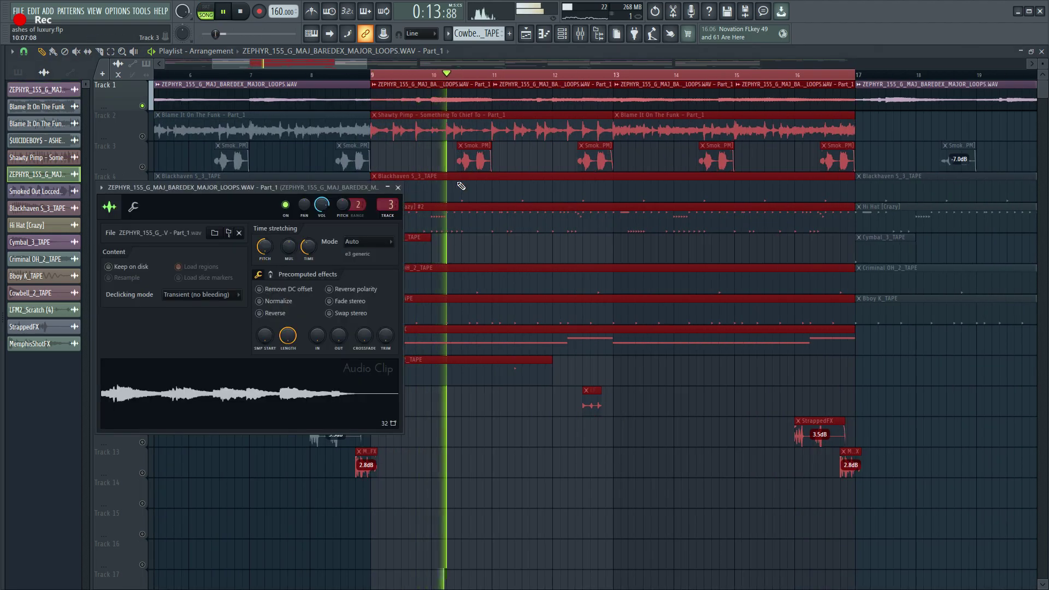
click(397, 187)
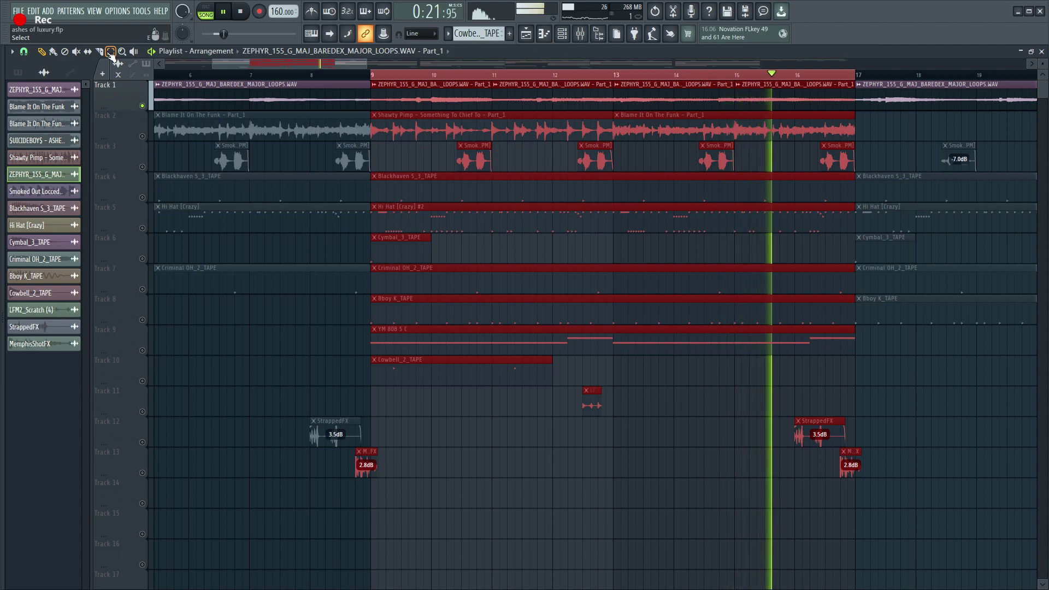
key(space)
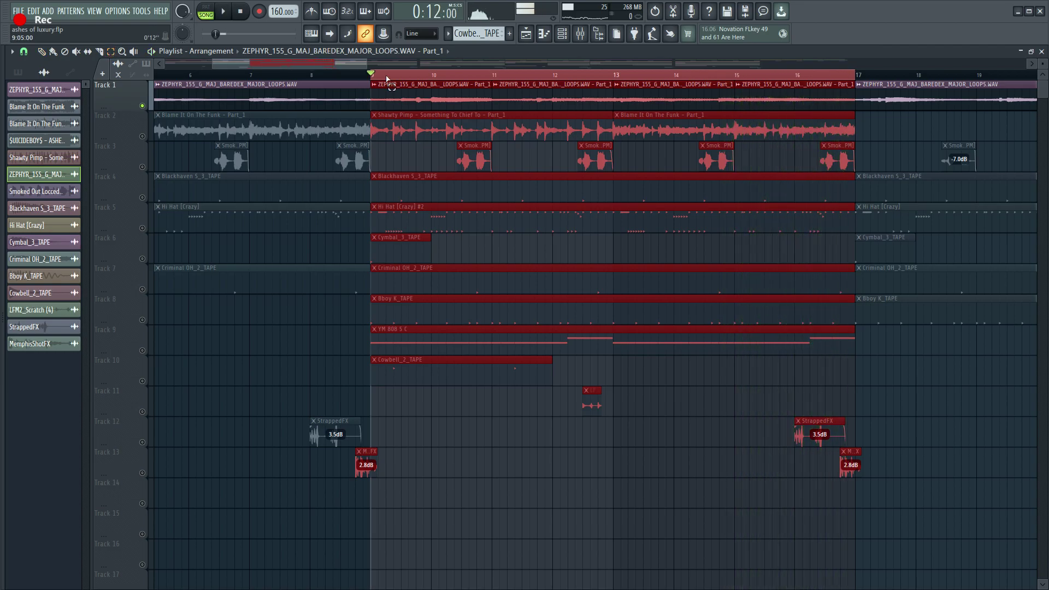
- Clear the time selection over bars 9 to 17 and unsolo Track 1 so all playlist tracks are active
key(ctrl+d)
right_click(142, 106)
scroll(298, 125, down, 2)
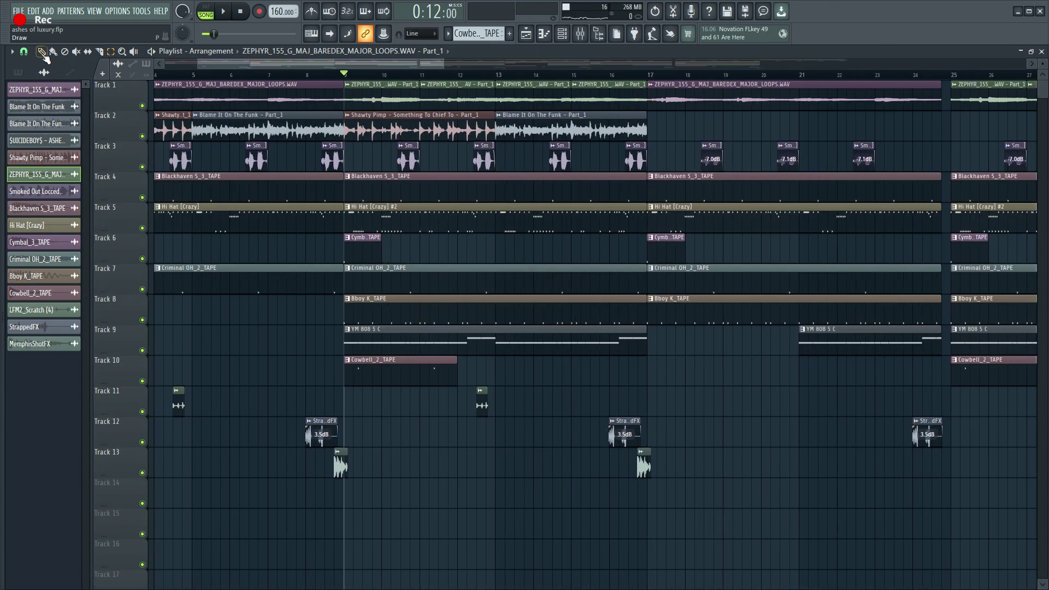
- Examine the sample settings of the Smoked Out Locced Out vocal clip on Track 3 and the LFM2_Scratch clip on Track 11
double_click(332, 162)
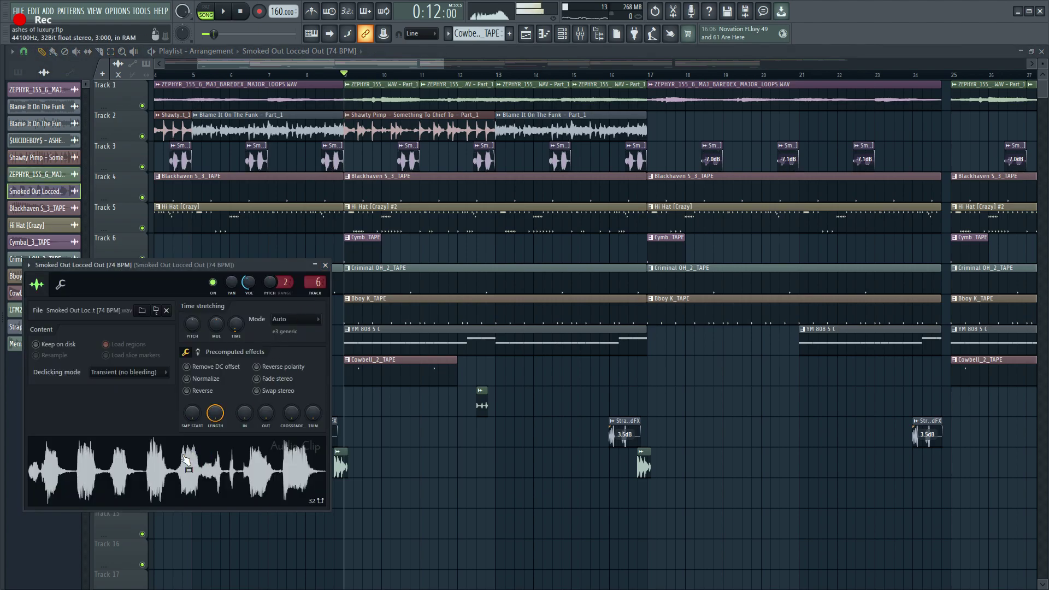
click(326, 265)
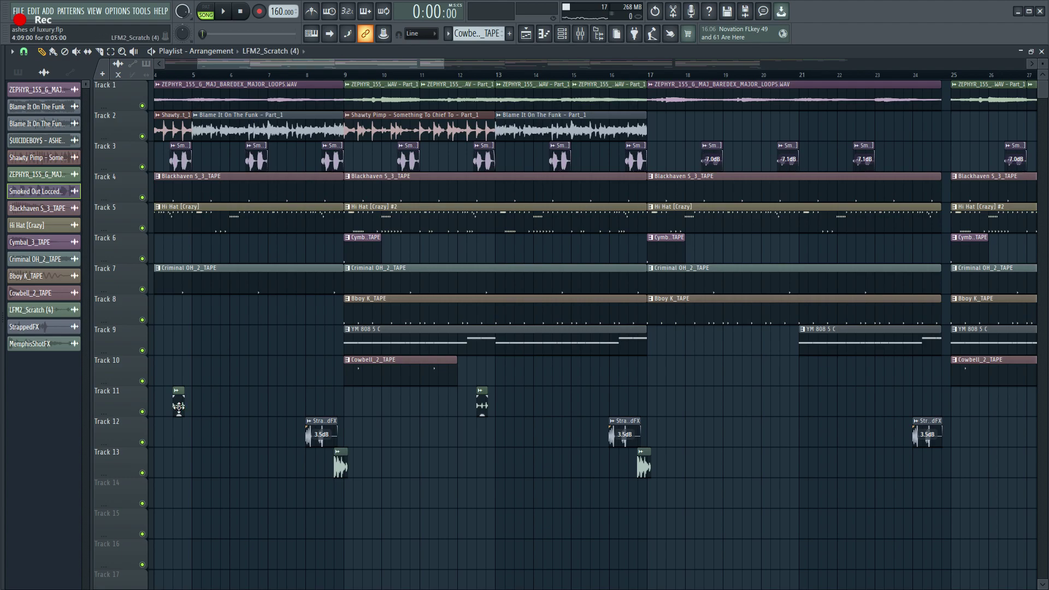
double_click(179, 407)
click(327, 117)
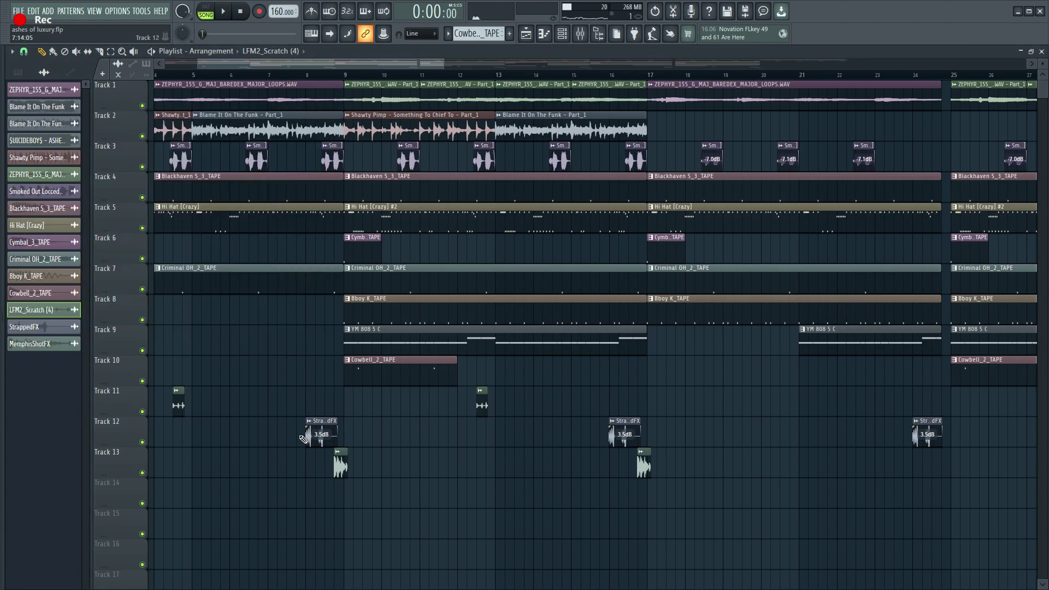
- Examine the sample settings of the StrappedFX clip on Track 12 and the MemphisShotFX clip on Track 13
double_click(315, 441)
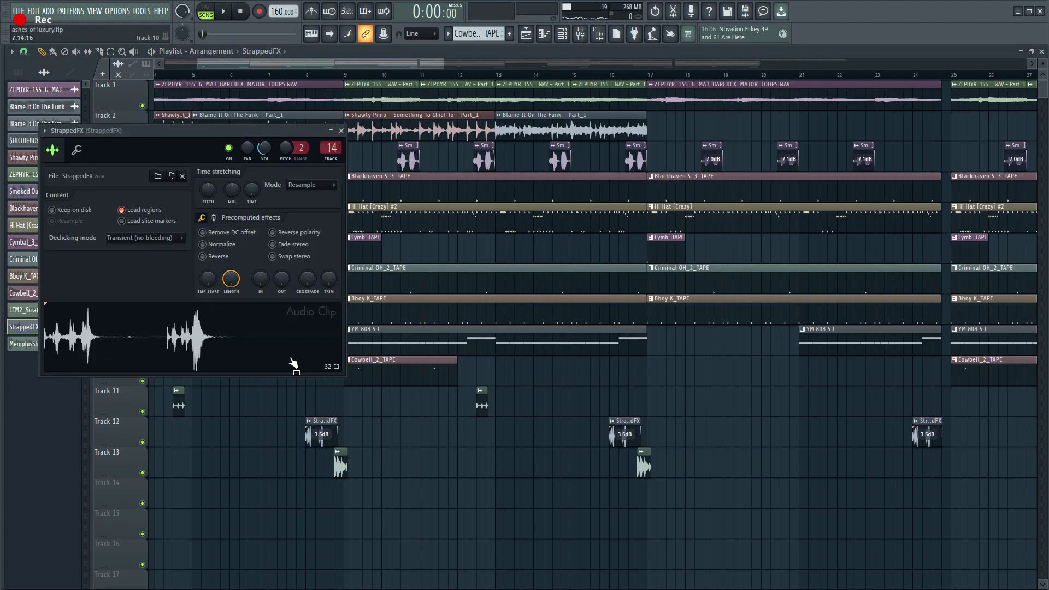
double_click(340, 465)
scroll(320, 496, down, 5)
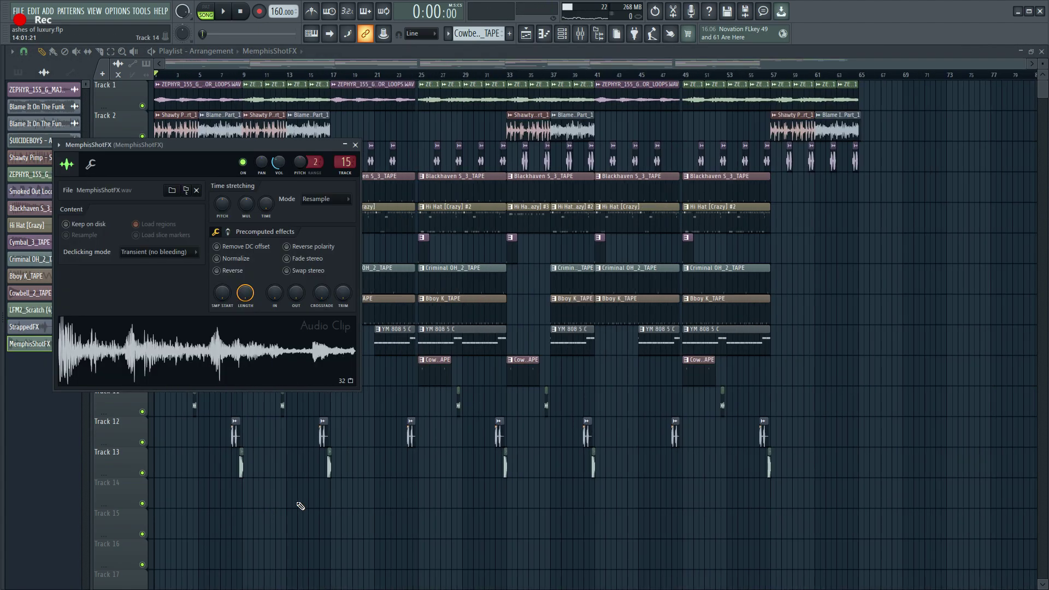
click(354, 145)
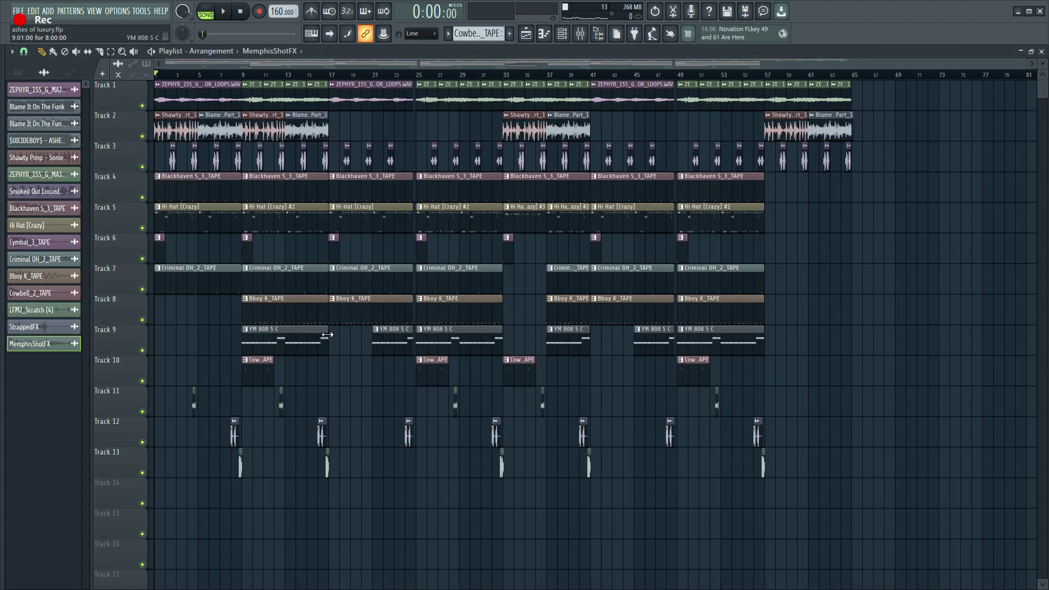